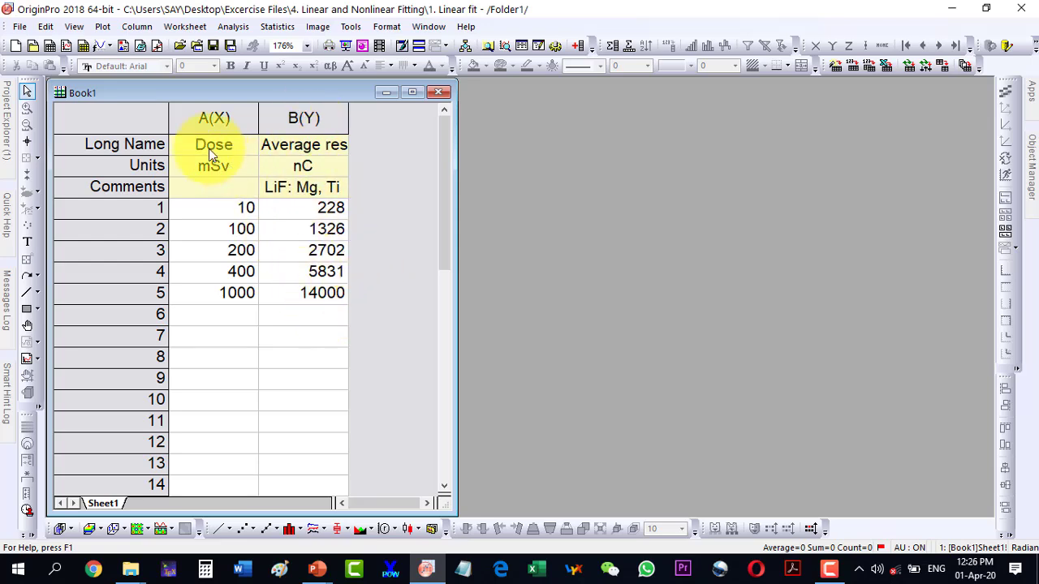
# - Scatter-plot Dose against Average response and enlarge Graph1 to the right of Book1
pyautogui.moveTo(225, 119); pyautogui.dragTo(291, 120)
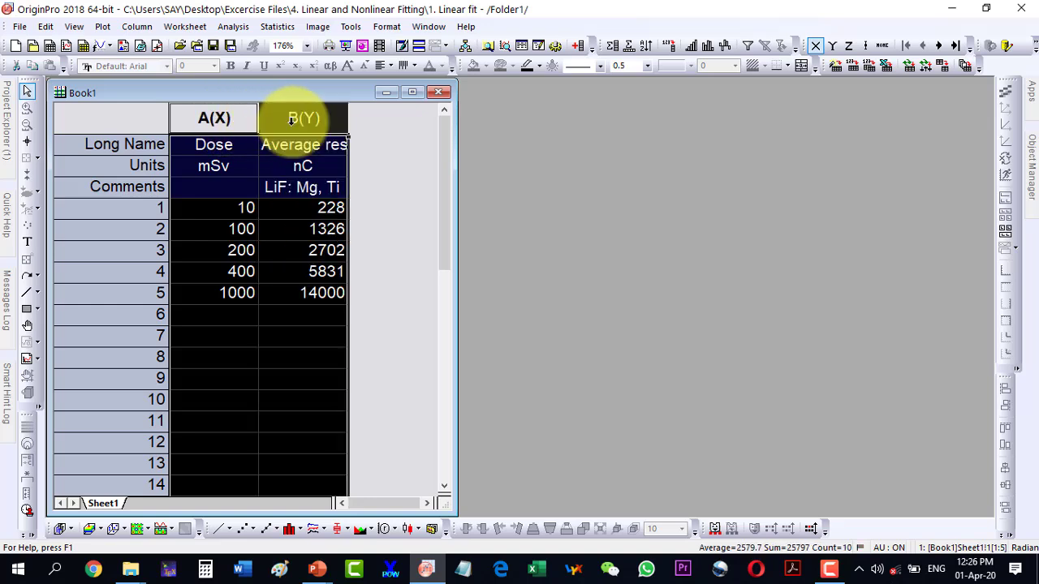
pyautogui.click(248, 529)
pyautogui.moveTo(230, 112); pyautogui.dragTo(627, 97)
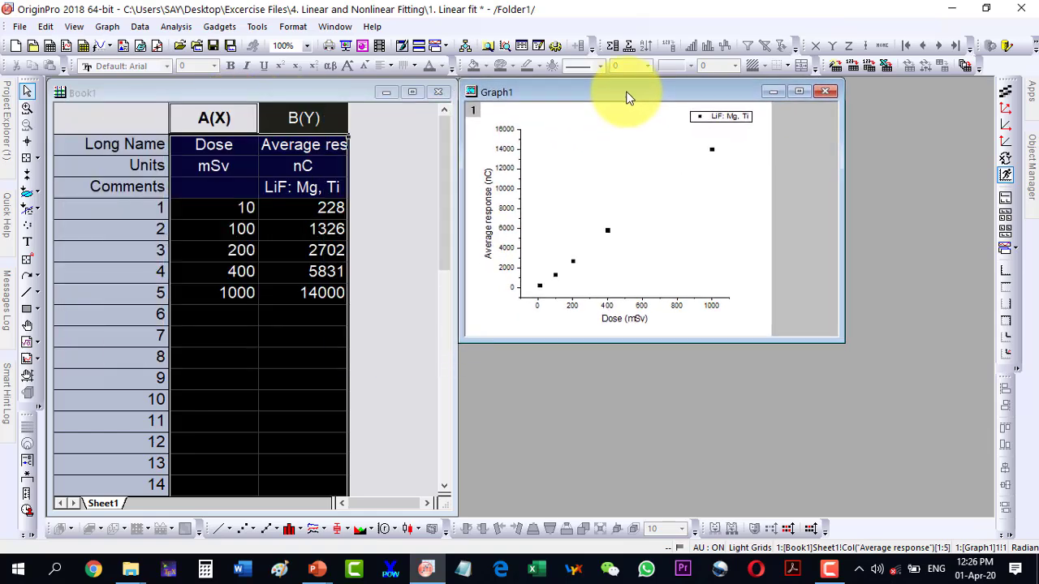
pyautogui.moveTo(840, 339); pyautogui.dragTo(992, 513)
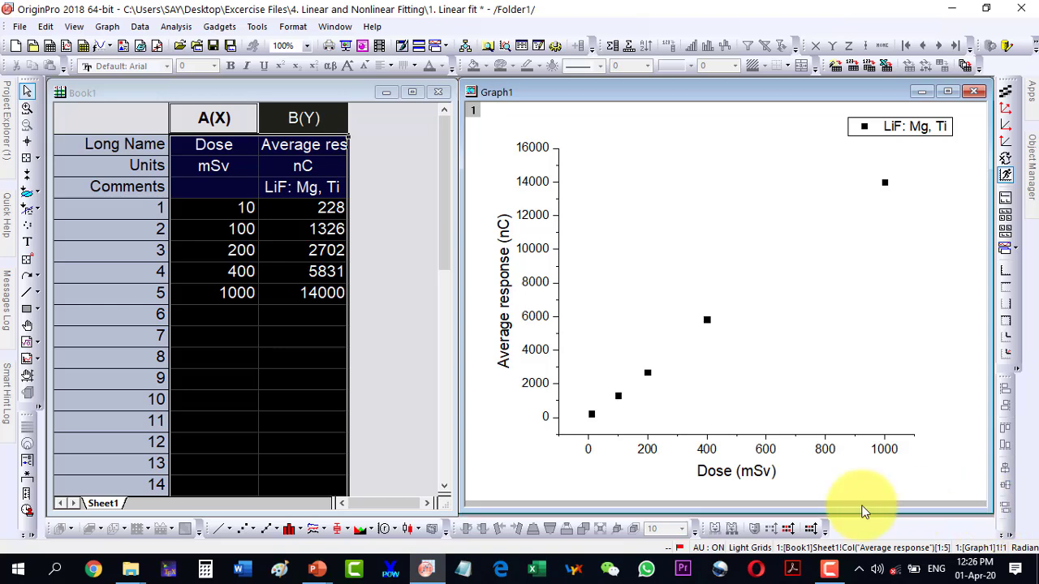
pyautogui.moveTo(462, 411); pyautogui.dragTo(439, 411)
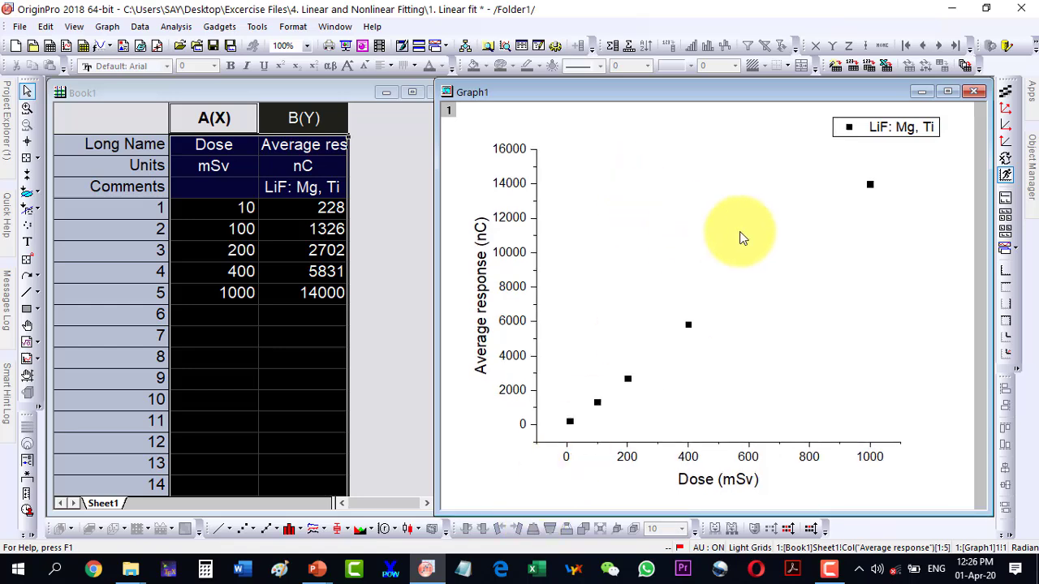
# - Restyle the scatter symbols as hollow circles, size 15, with edge thickness 30
pyautogui.doubleClick(869, 185)
pyautogui.click(802, 96)
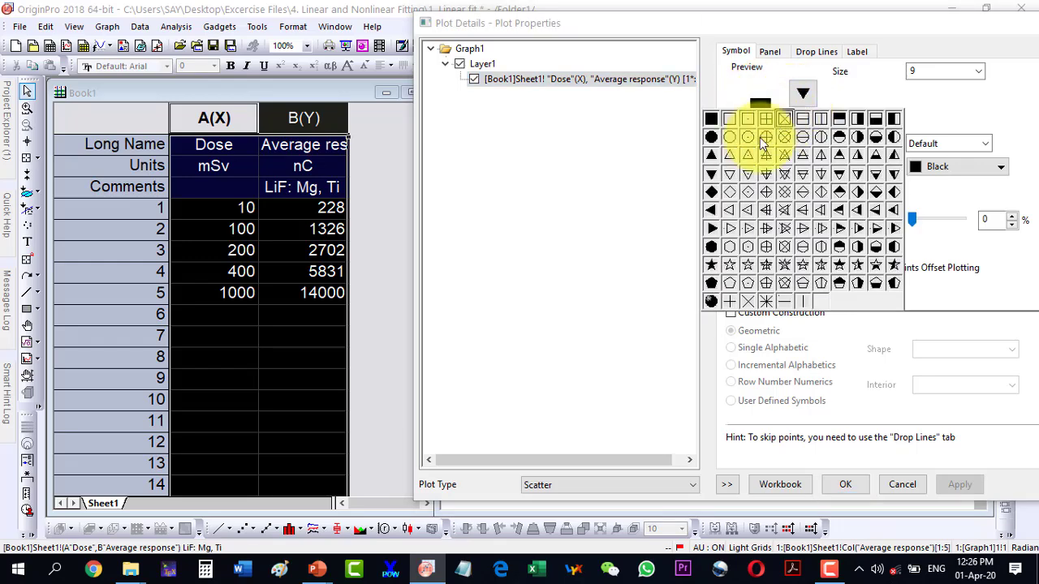
pyautogui.click(728, 148)
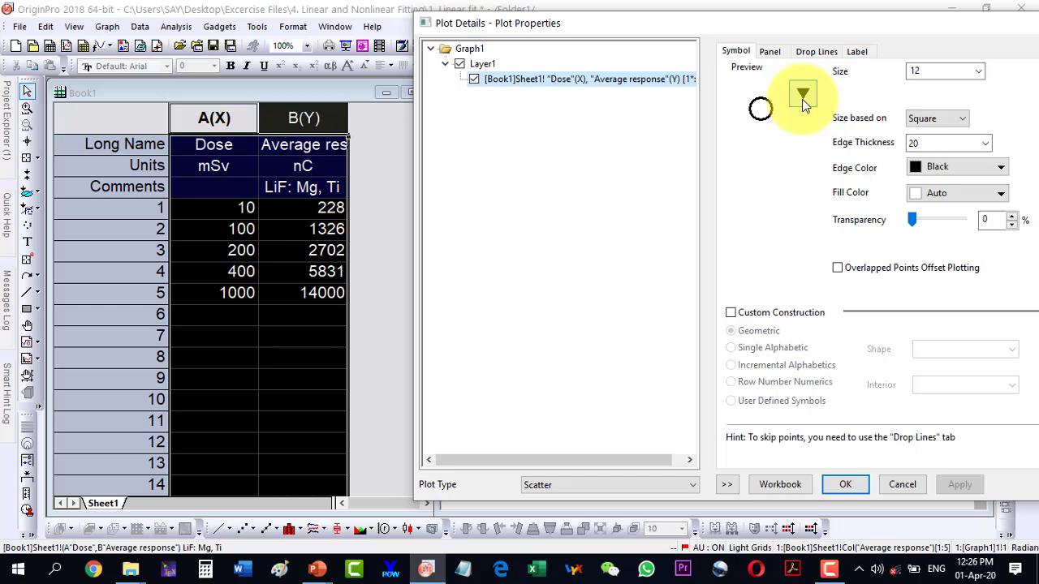
pyautogui.click(978, 71)
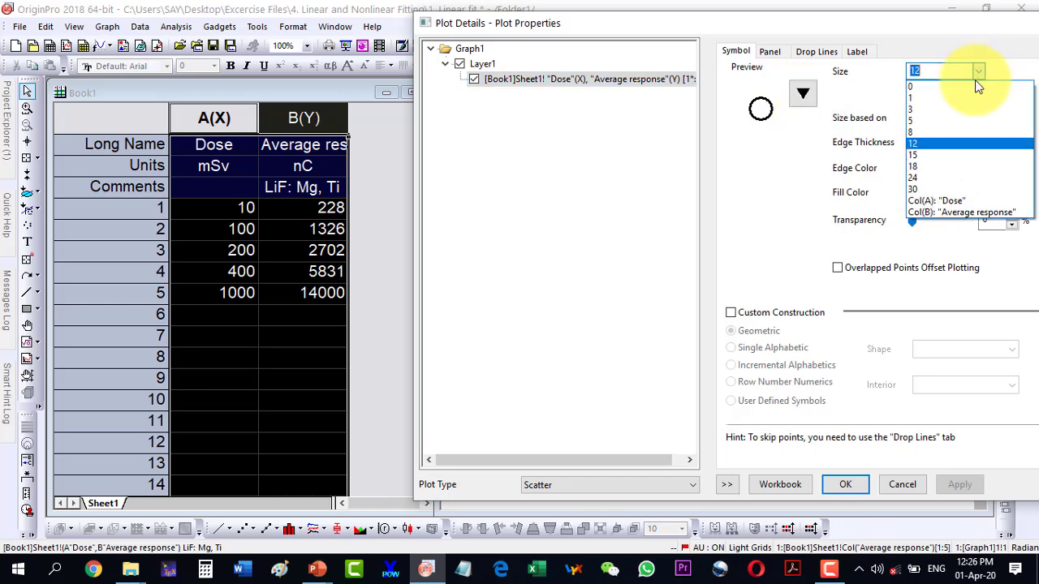
pyautogui.click(941, 152)
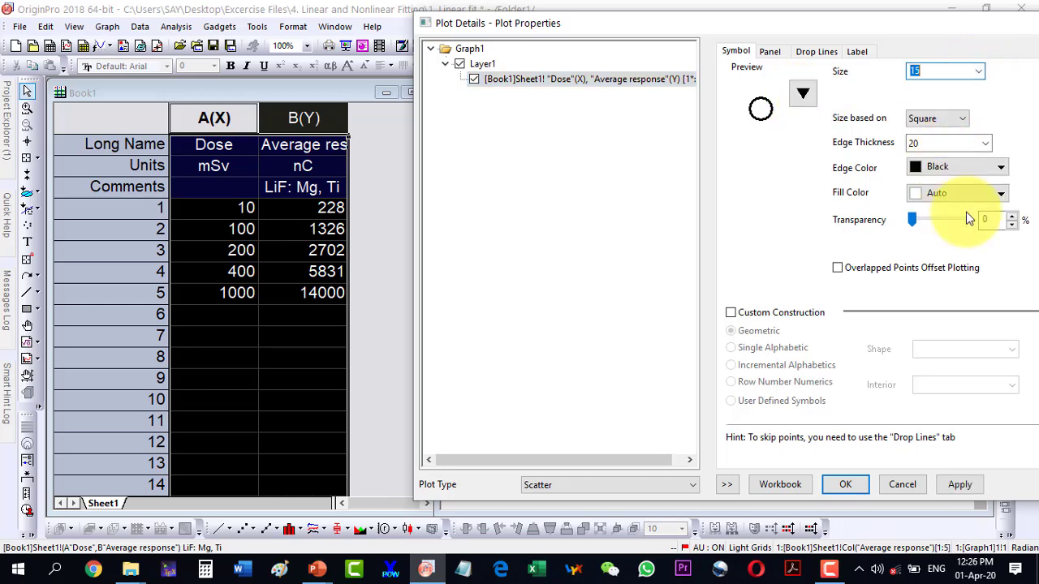
pyautogui.click(956, 144)
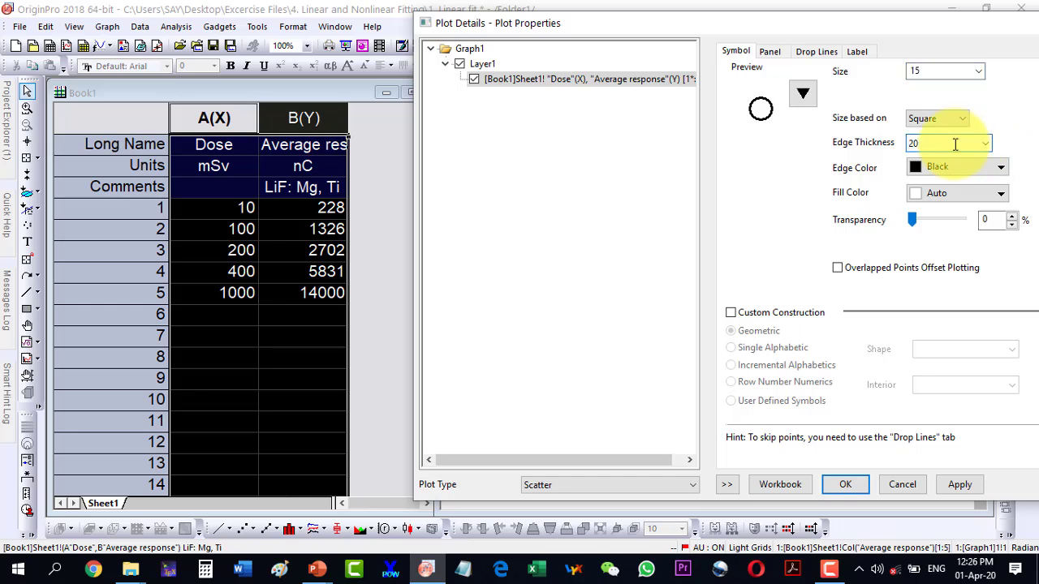
pyautogui.click(984, 145)
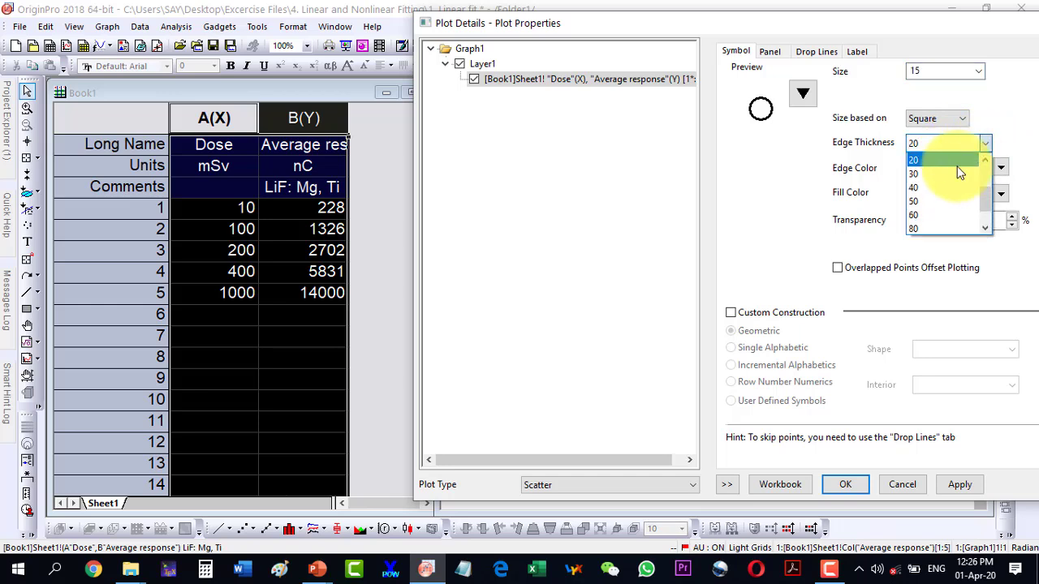
pyautogui.click(915, 173)
pyautogui.click(953, 484)
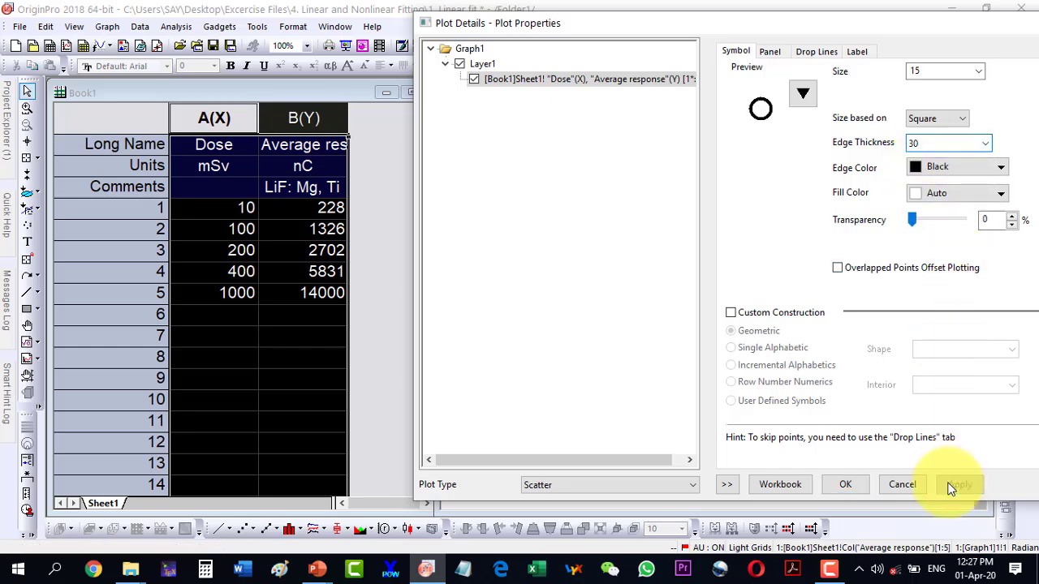
pyautogui.click(846, 484)
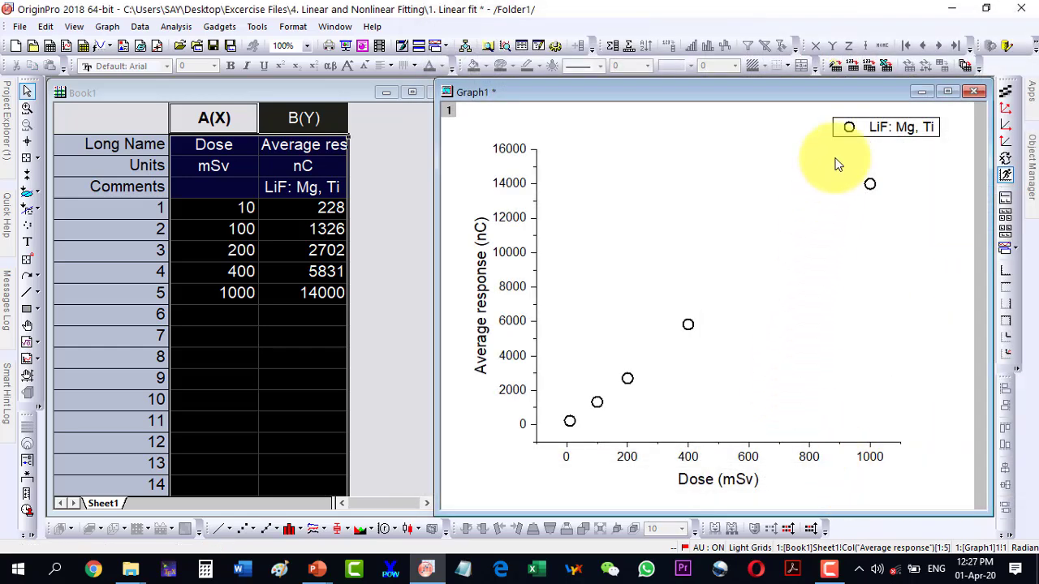
# - Maximize Graph1 and move the LiF: Mg, Ti legend into the plot's upper-left corner
pyautogui.click(948, 91)
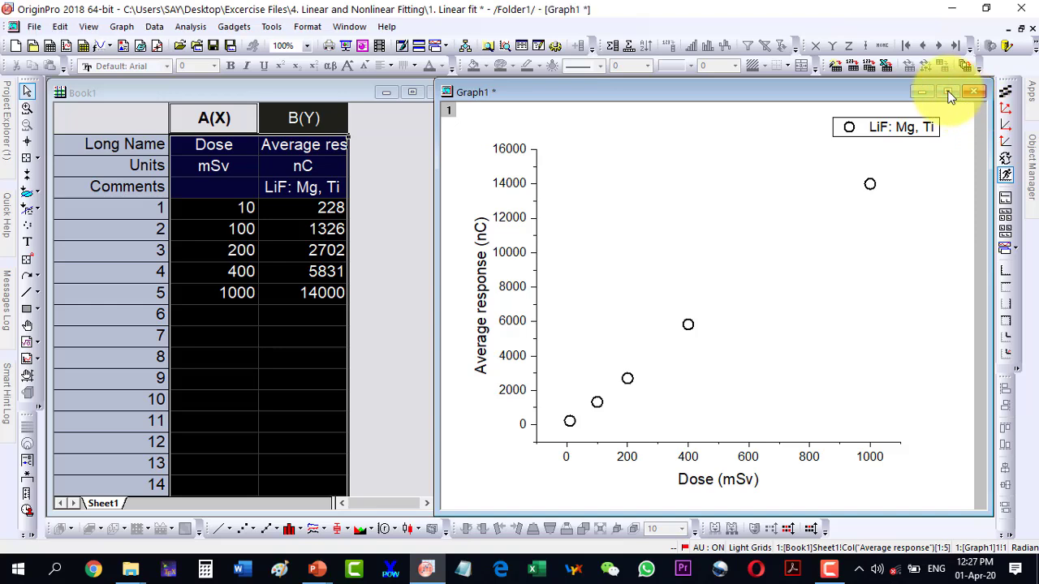
pyautogui.moveTo(568, 109); pyautogui.dragTo(257, 149)
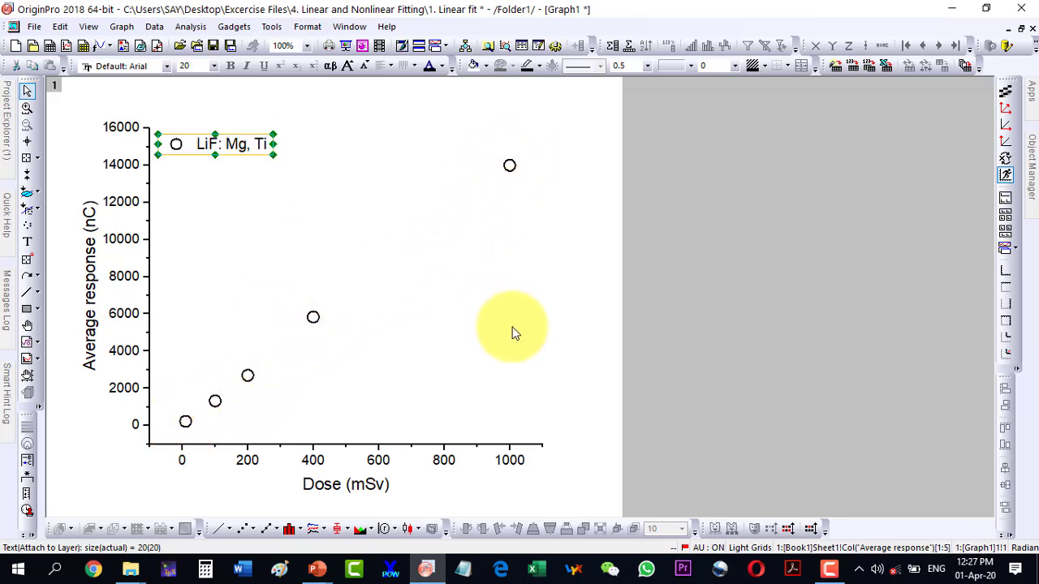
pyautogui.click(559, 328)
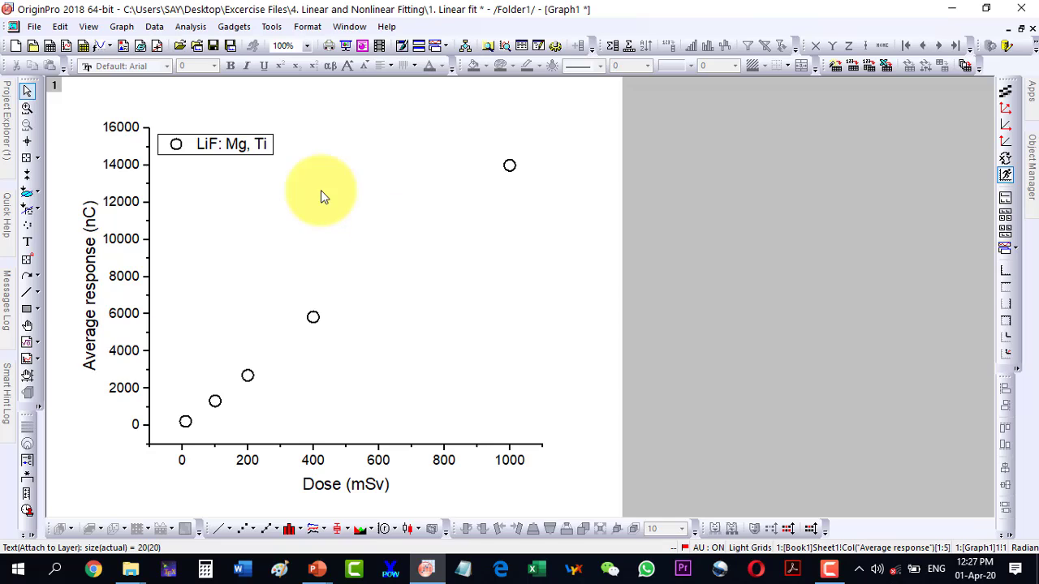
# - Run Analysis > Fitting > Linear Fit on the Dose vs Average response data
pyautogui.click(192, 28)
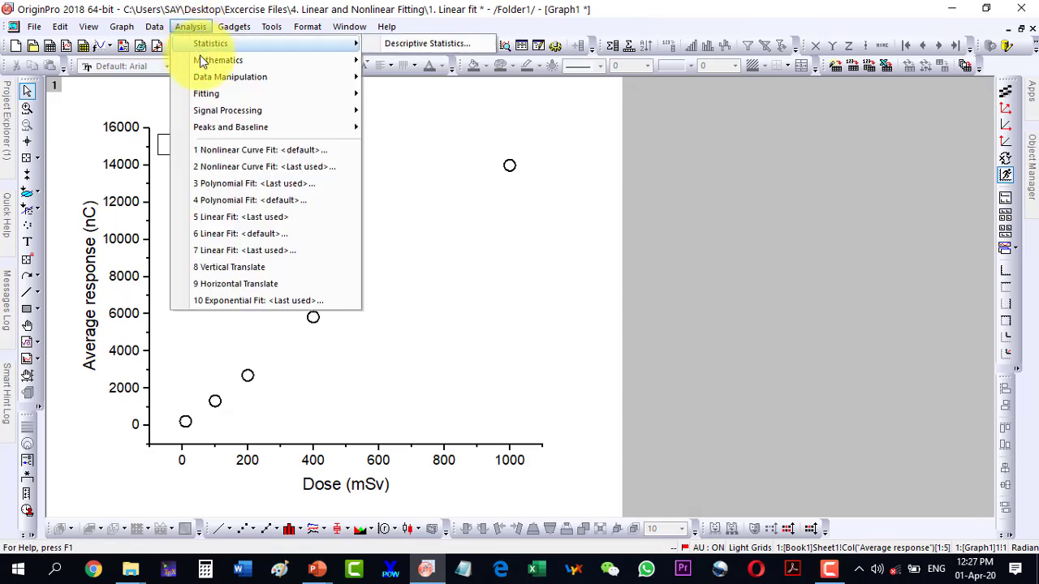
pyautogui.moveTo(199, 98)
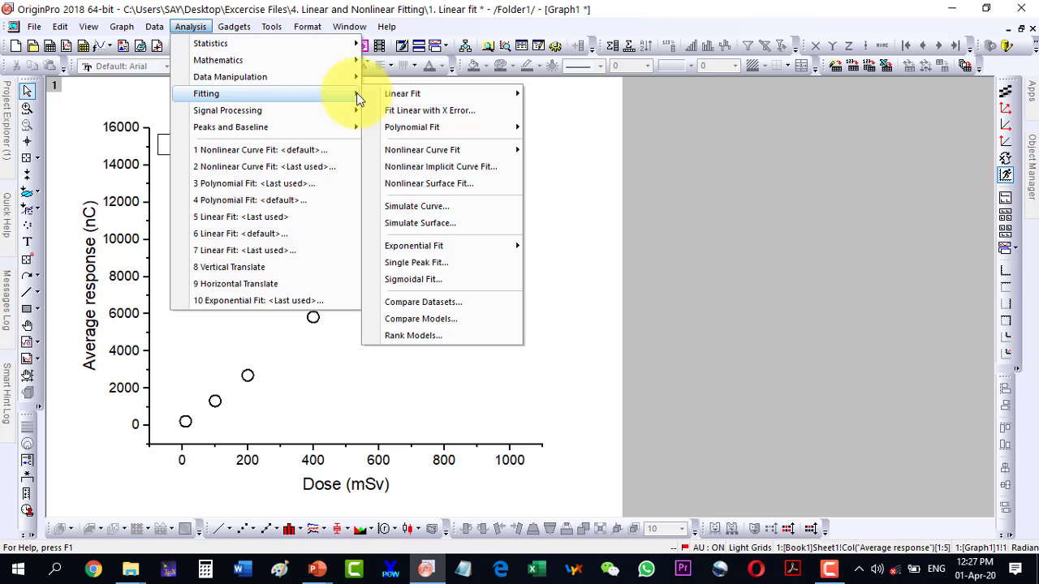
pyautogui.moveTo(372, 94)
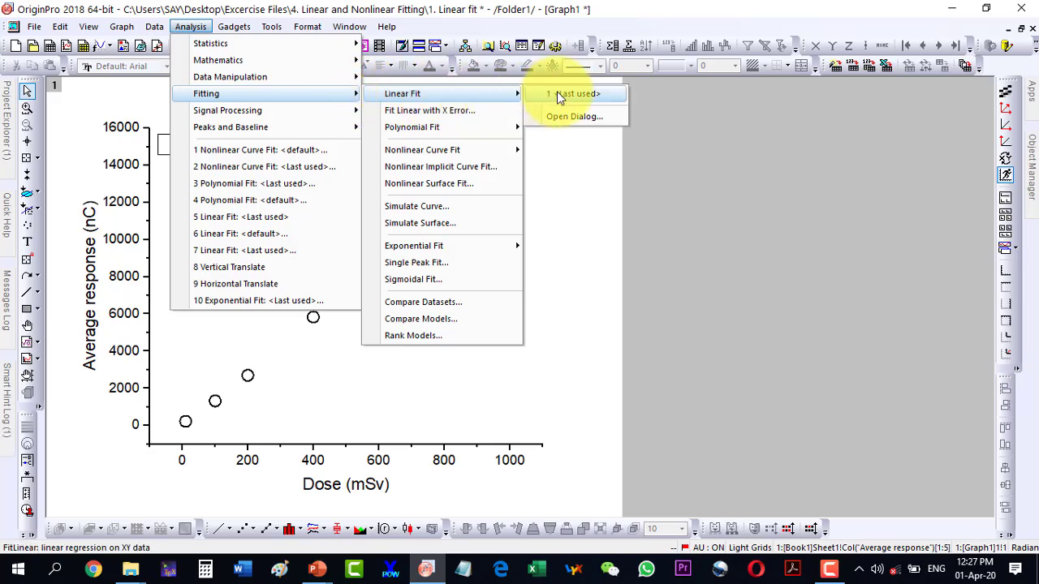
pyautogui.click(554, 117)
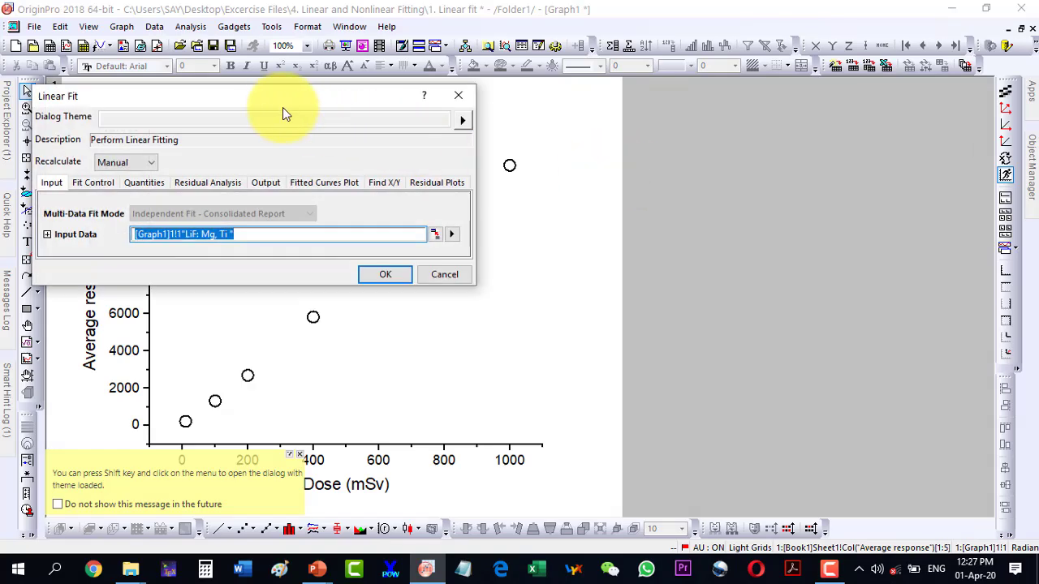
pyautogui.moveTo(293, 102); pyautogui.dragTo(622, 97)
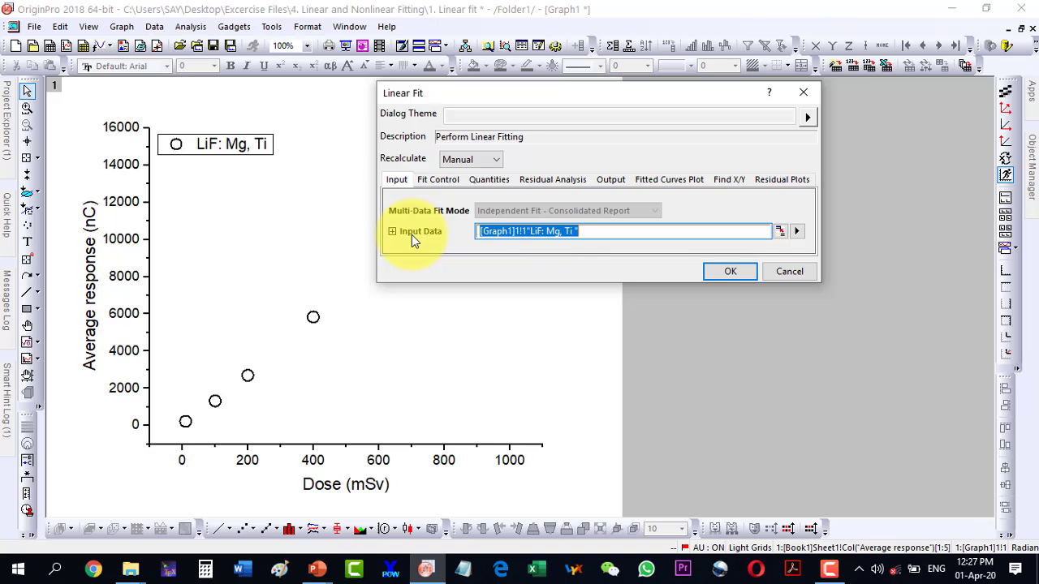
pyautogui.moveTo(524, 232)
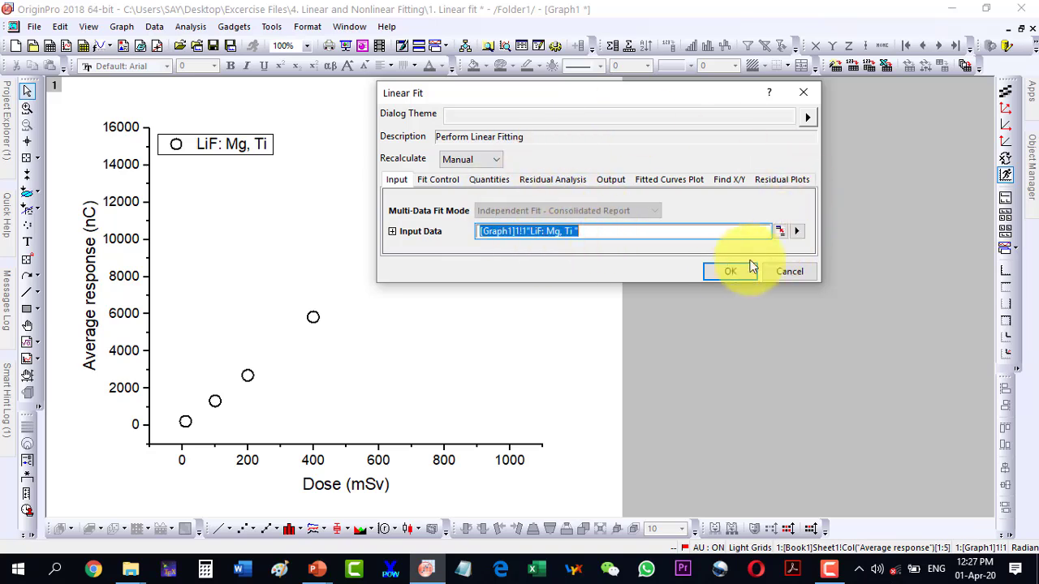
pyautogui.click(729, 272)
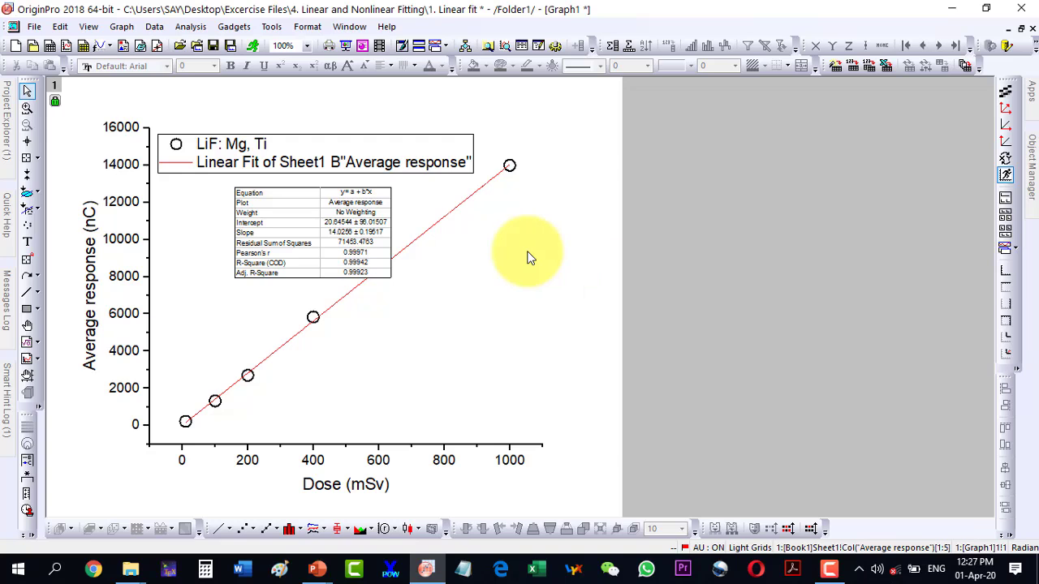
# - Enlarge the fit results table to read Adj. R-Square 0.99923, then delete it and restore Graph1
pyautogui.click(286, 215)
pyautogui.moveTo(538, 214); pyautogui.dragTo(588, 116)
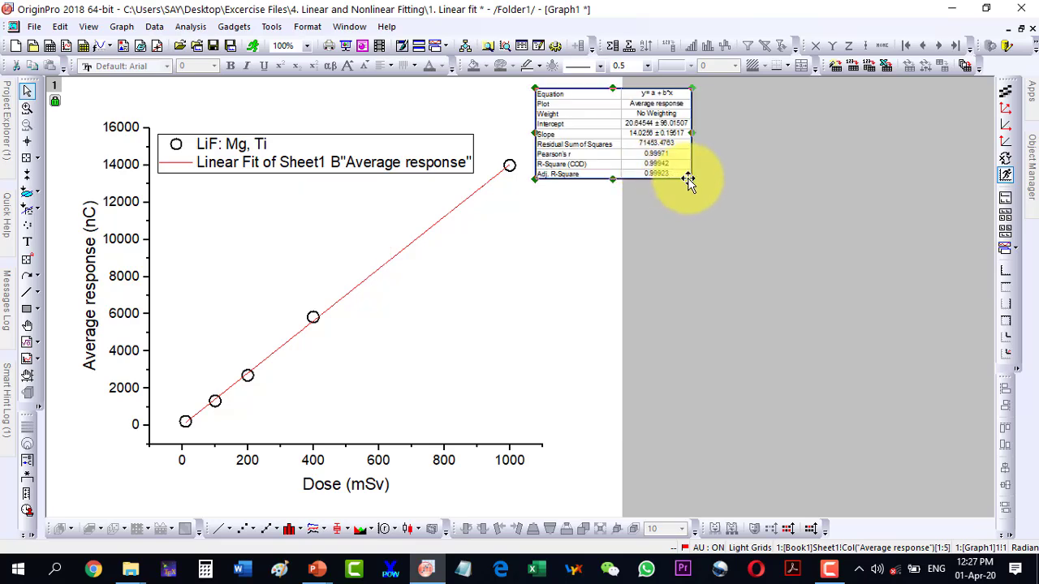
pyautogui.moveTo(690, 179); pyautogui.dragTo(945, 439)
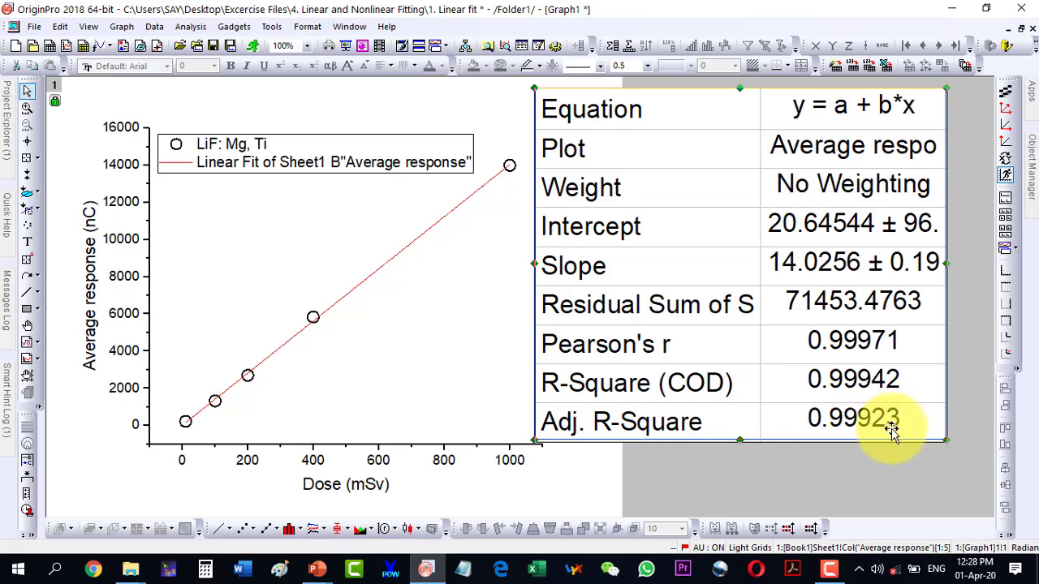
pyautogui.moveTo(668, 105); pyautogui.dragTo(723, 107)
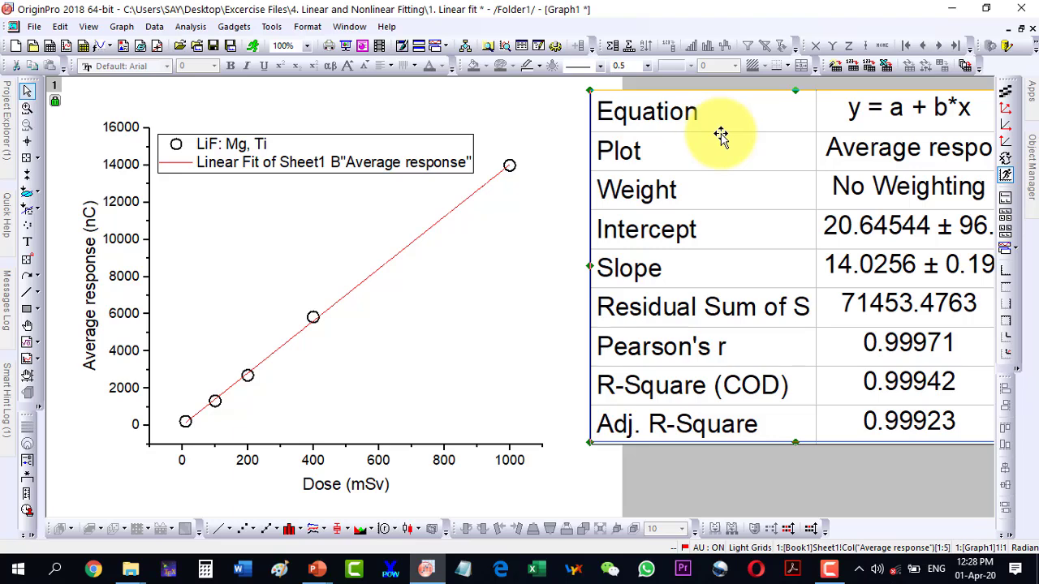
pyautogui.moveTo(677, 120); pyautogui.dragTo(538, 123)
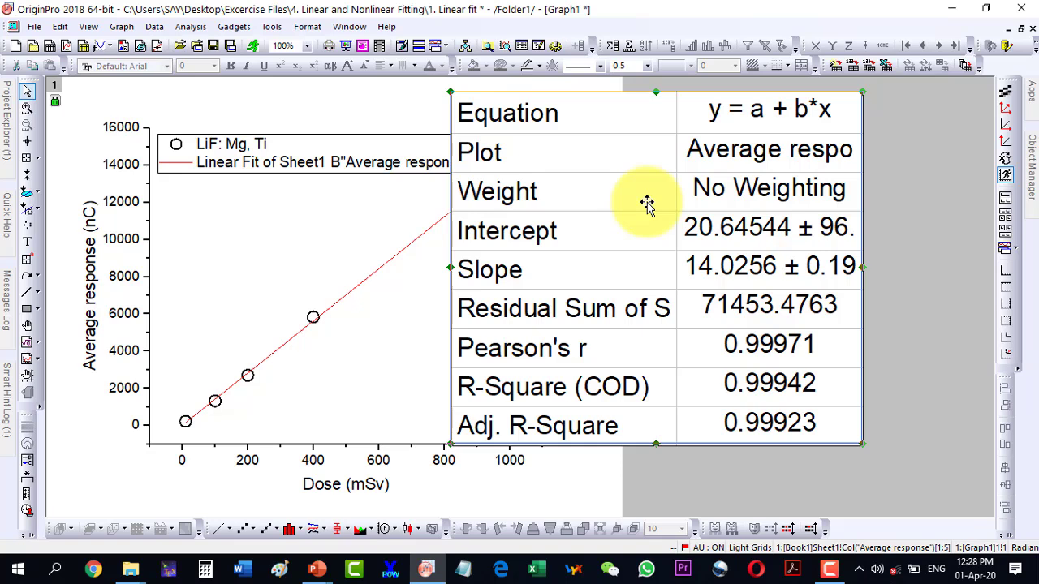
pyautogui.press('Delete')
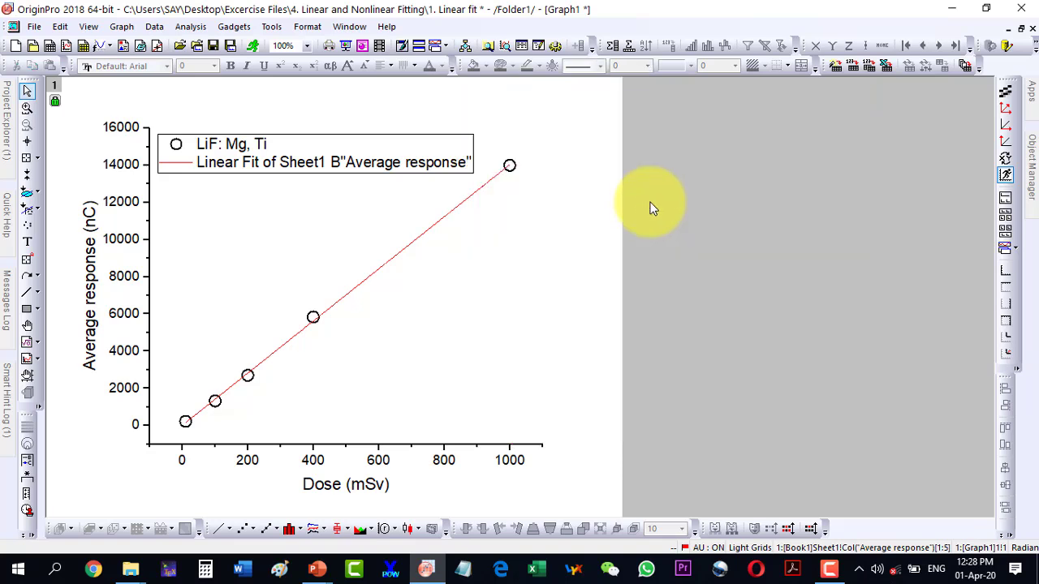
pyautogui.click(1012, 27)
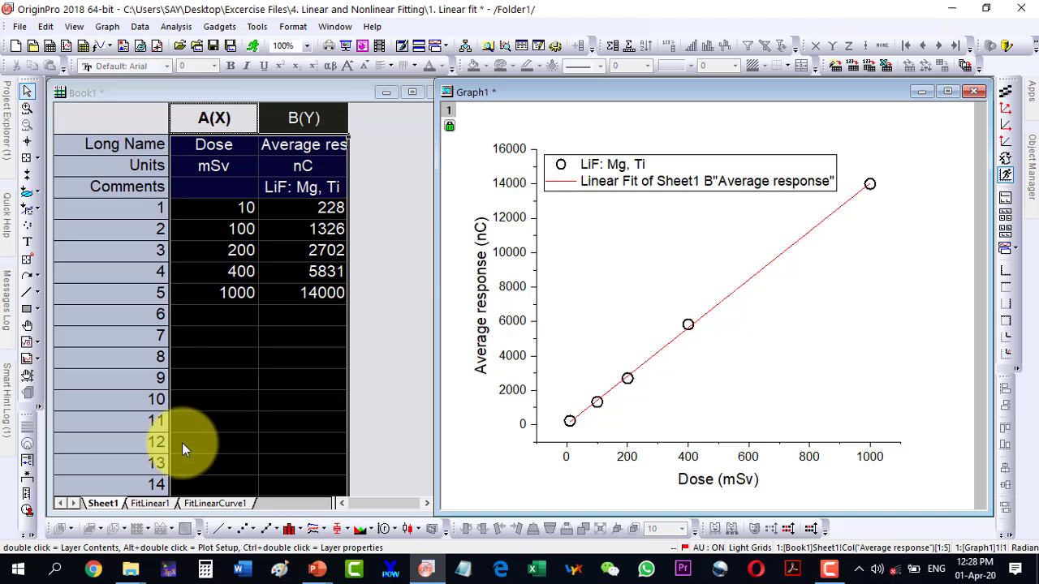
# - Scroll through the FitLinear1 report statistics, then view the FitLinearCurve1 data sheet
pyautogui.click(144, 504)
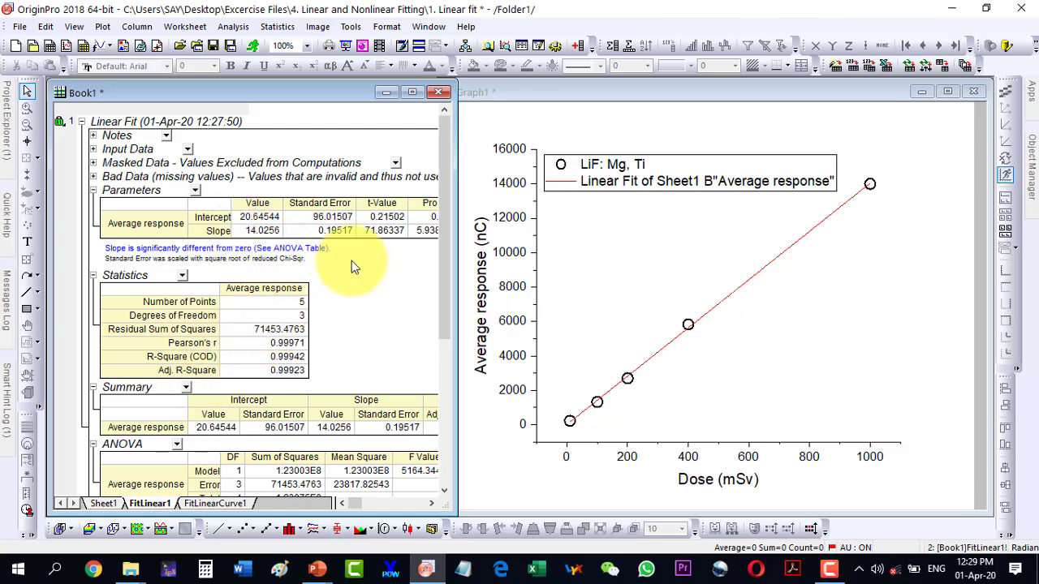
pyautogui.scroll(-3, 353, 263)
pyautogui.scroll(-5, 352, 260)
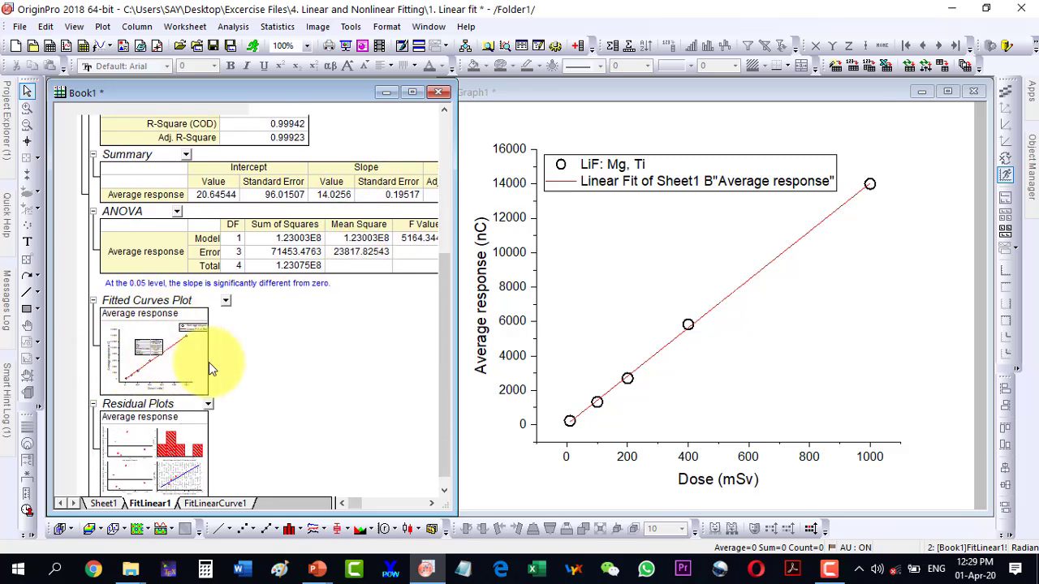
pyautogui.click(203, 503)
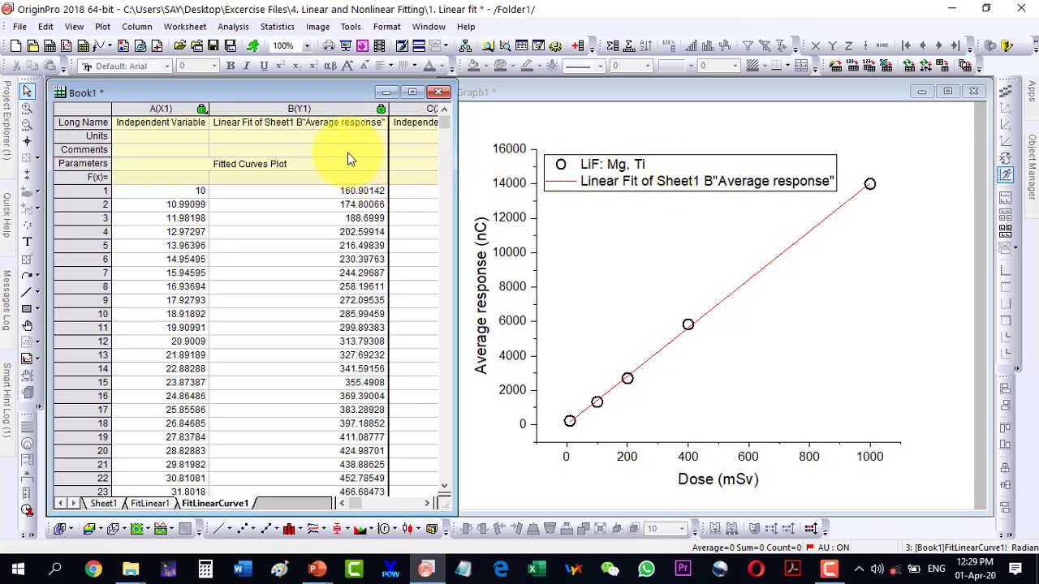
# - Trim column B's long name to 'Linear Fit' so the graph legend matches
pyautogui.click(264, 122)
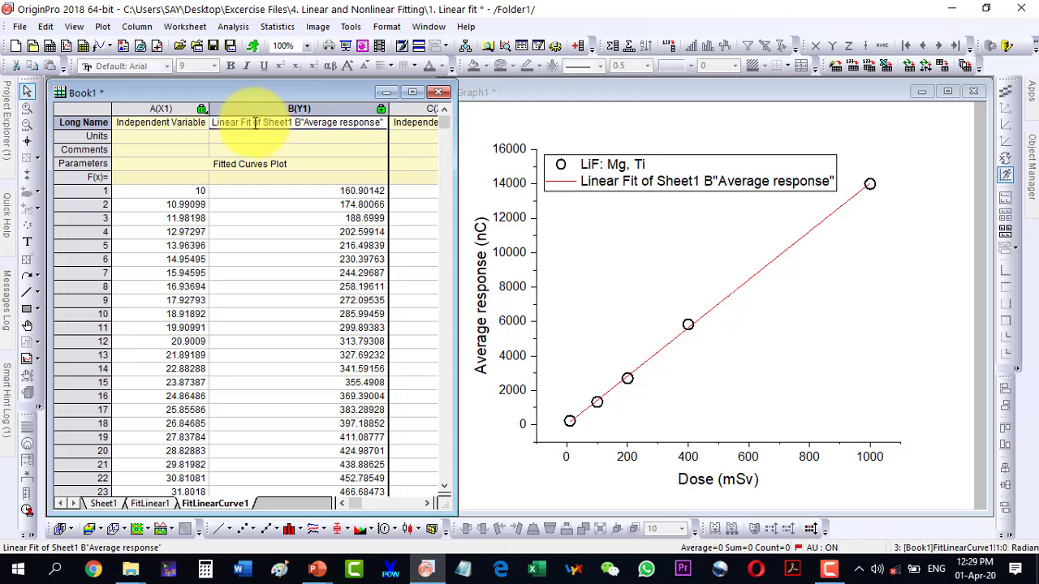
pyautogui.moveTo(253, 122); pyautogui.dragTo(386, 122)
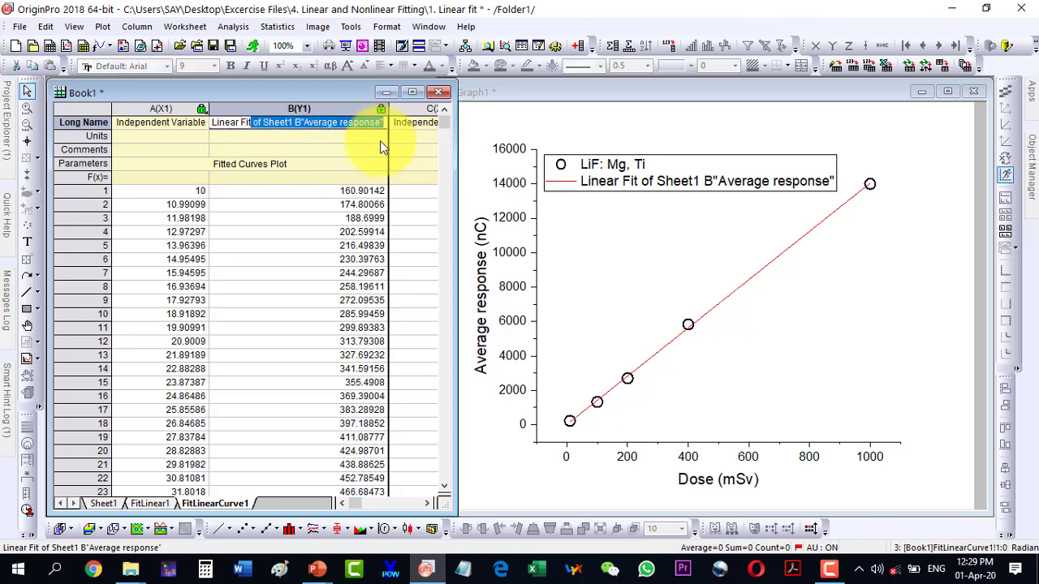
pyautogui.press('BackSpace')
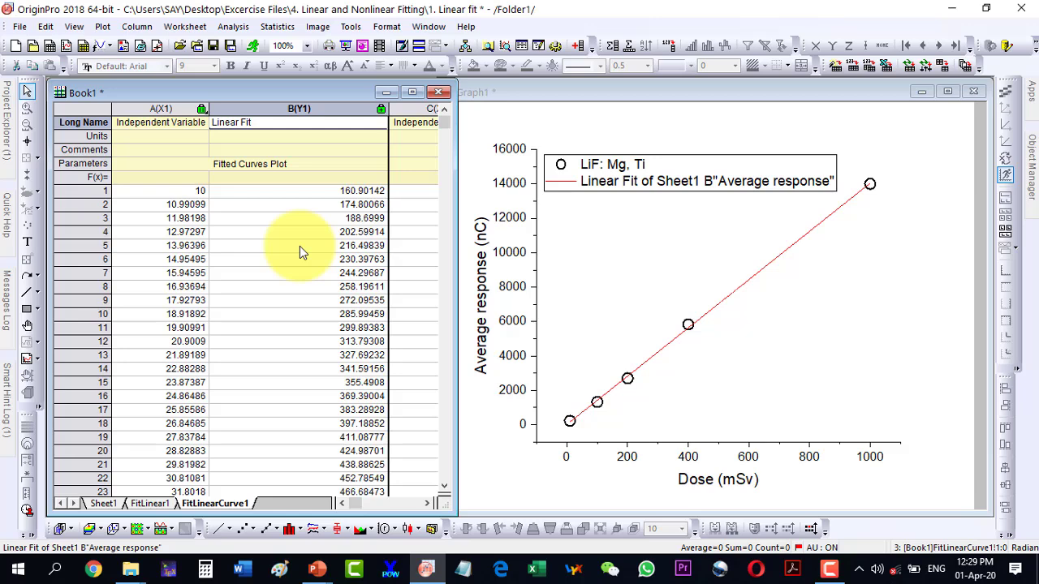
pyautogui.click(572, 269)
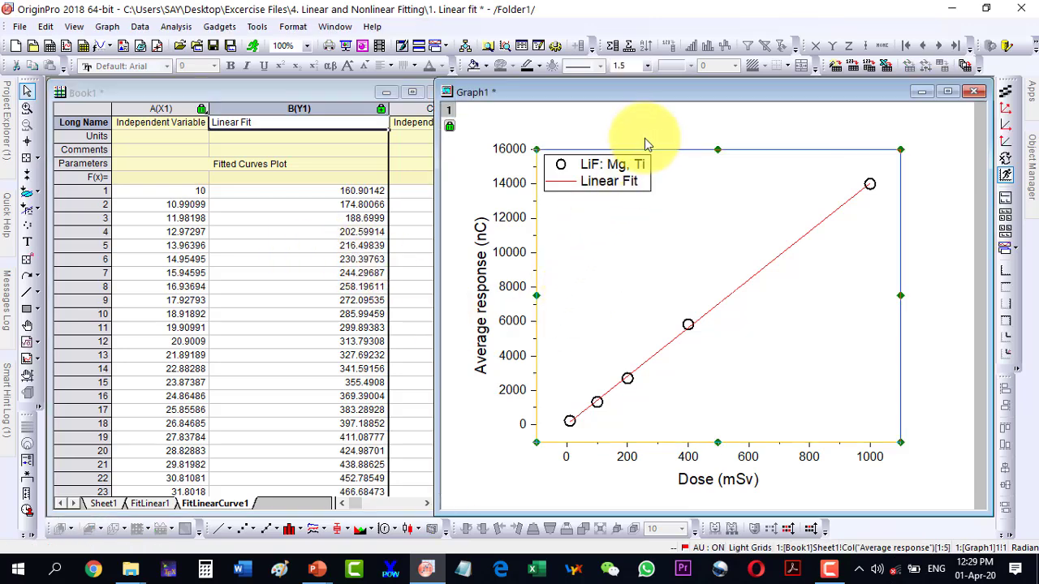
# - Maximize Graph1 and thicken the red linear fit line from width 0.5 to 3
pyautogui.click(646, 131)
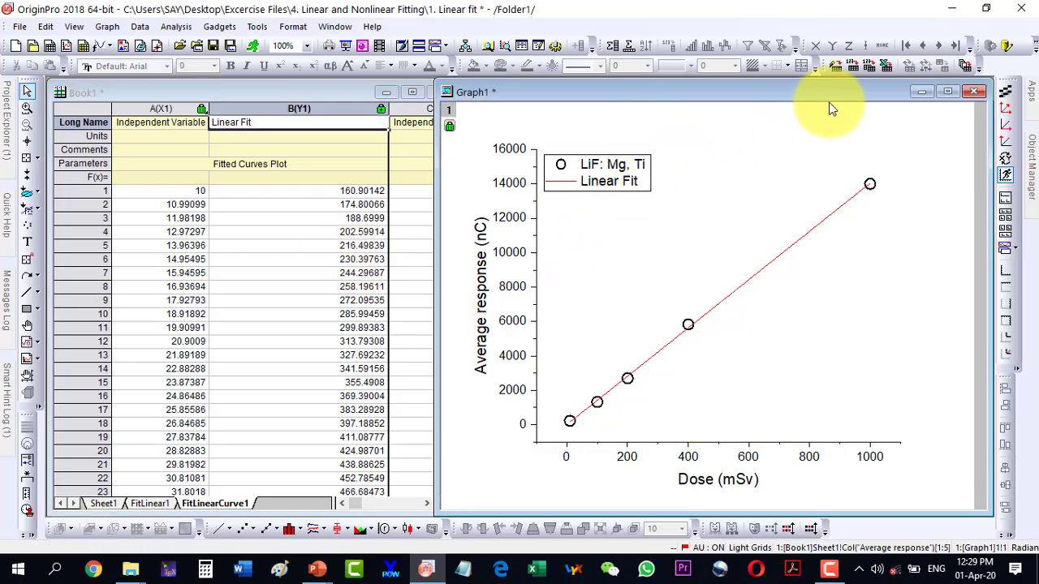
pyautogui.click(949, 92)
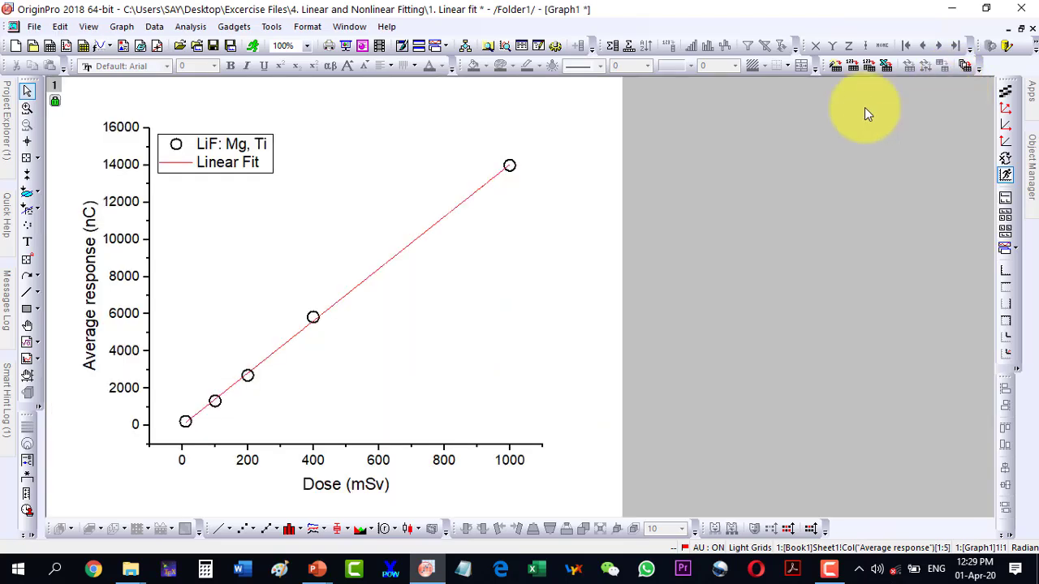
pyautogui.doubleClick(346, 300)
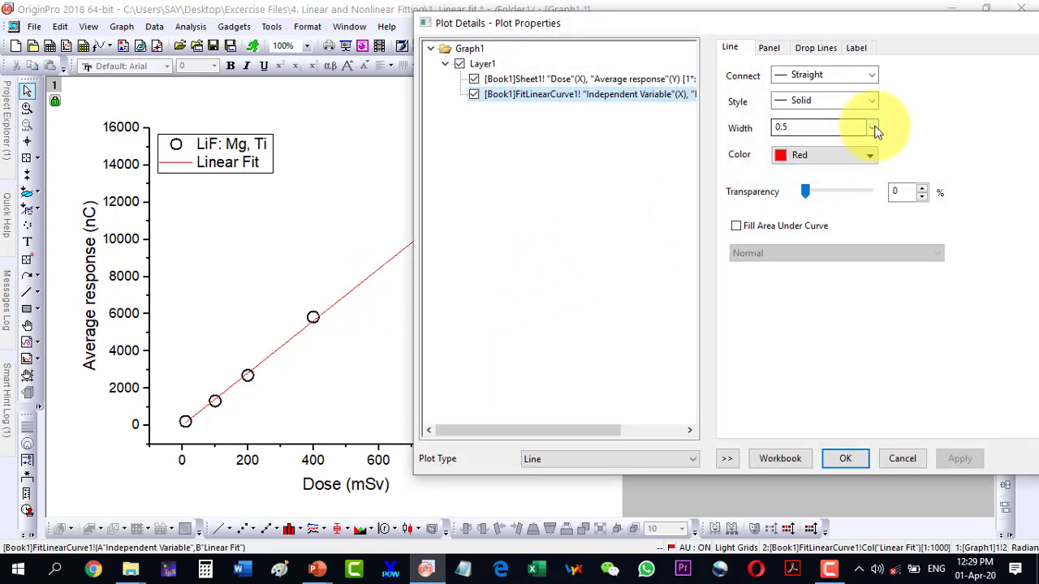
pyautogui.click(872, 128)
pyautogui.click(793, 198)
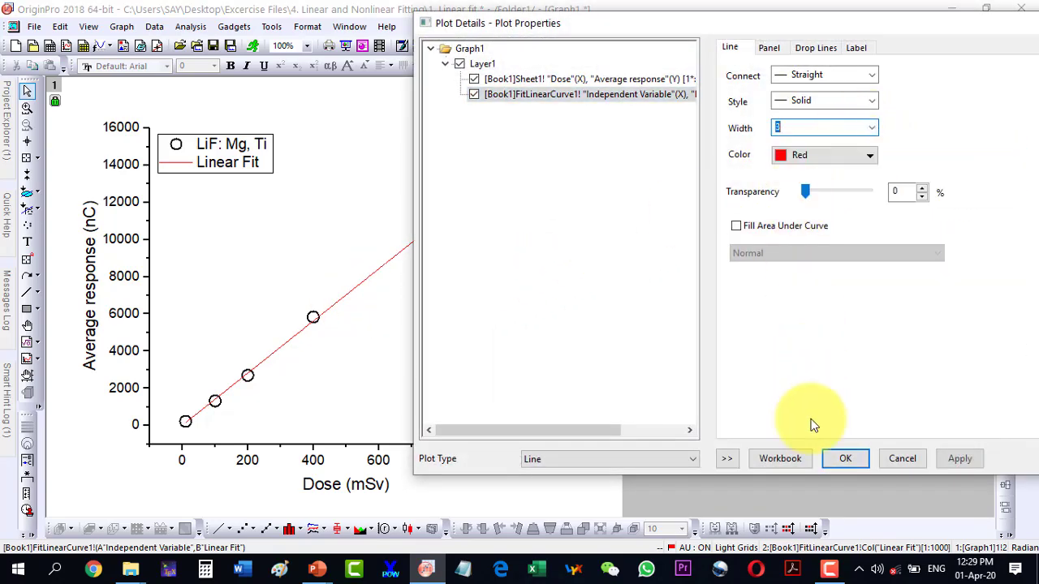
pyautogui.click(843, 459)
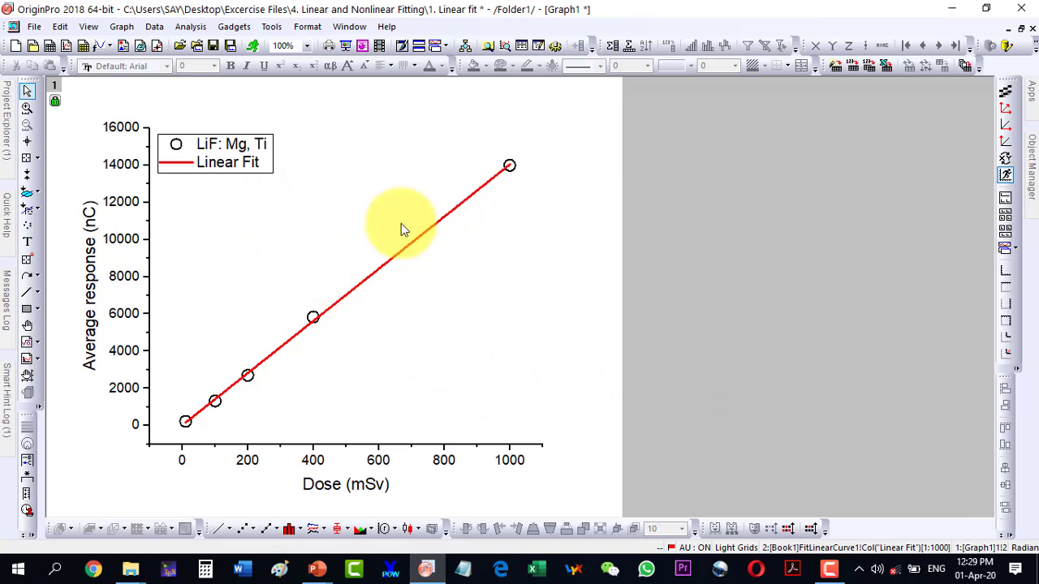
pyautogui.click(267, 361)
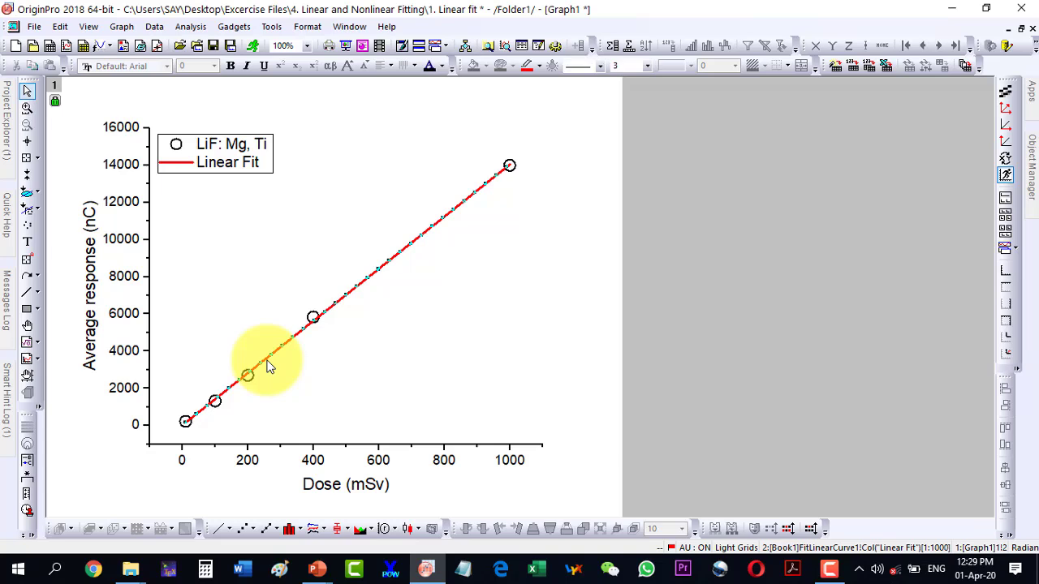
pyautogui.click(333, 361)
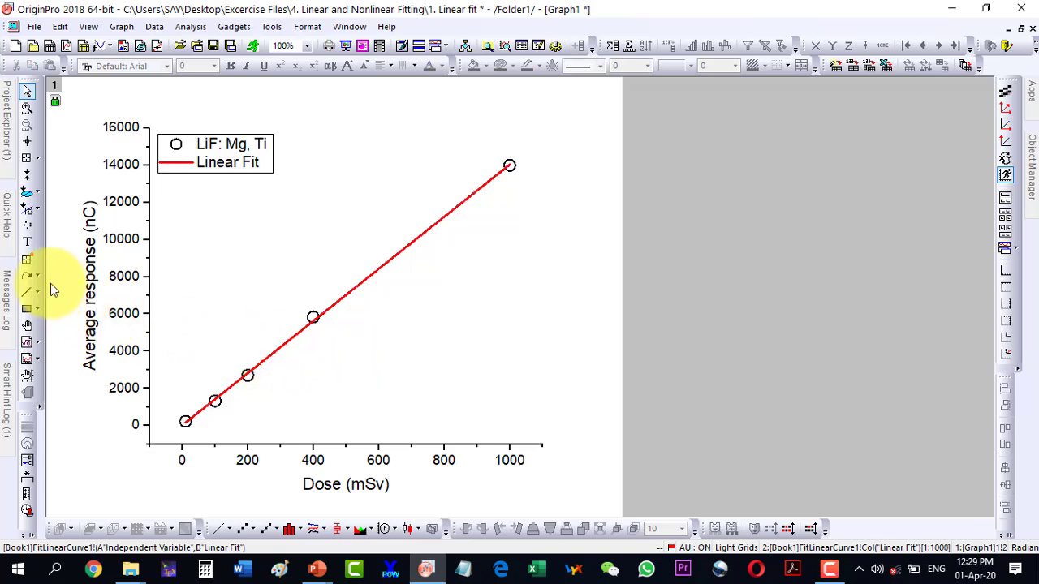
# - Add a text label 'R2=0.999' beside the fit line and restore the tiled window layout
pyautogui.click(27, 243)
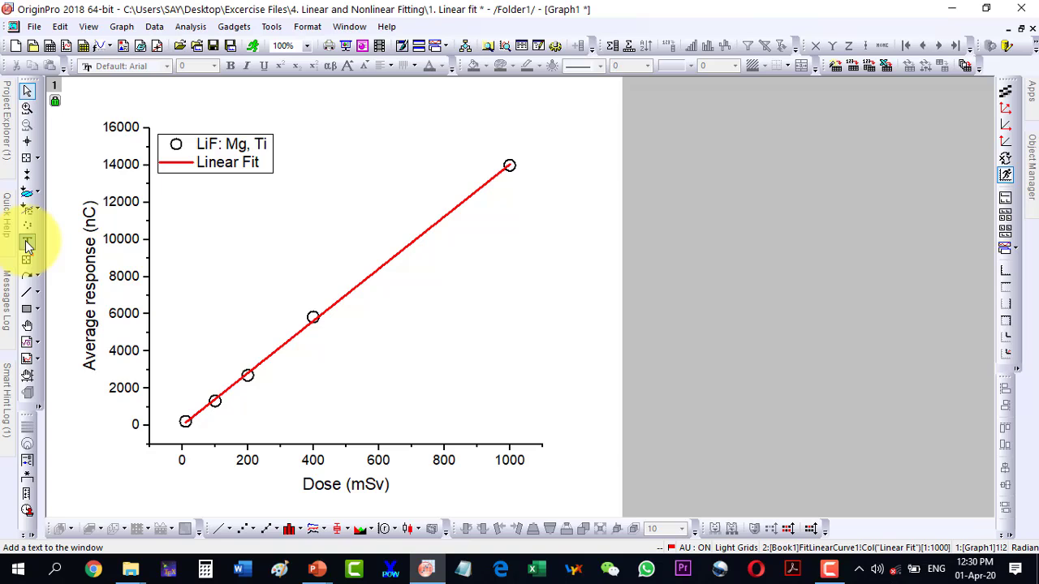
pyautogui.click(408, 283)
pyautogui.write('R')
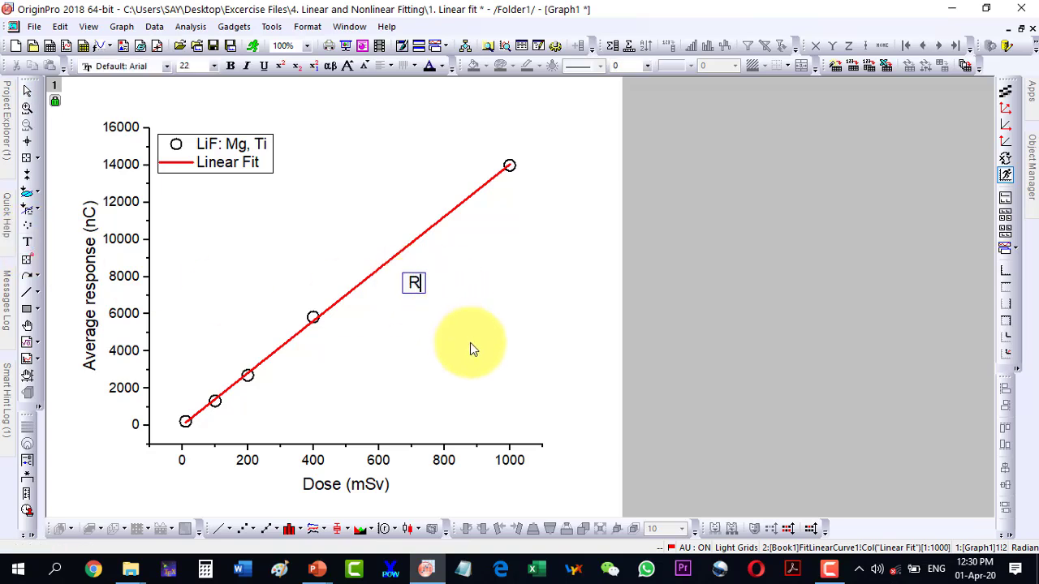
pyautogui.write('2')
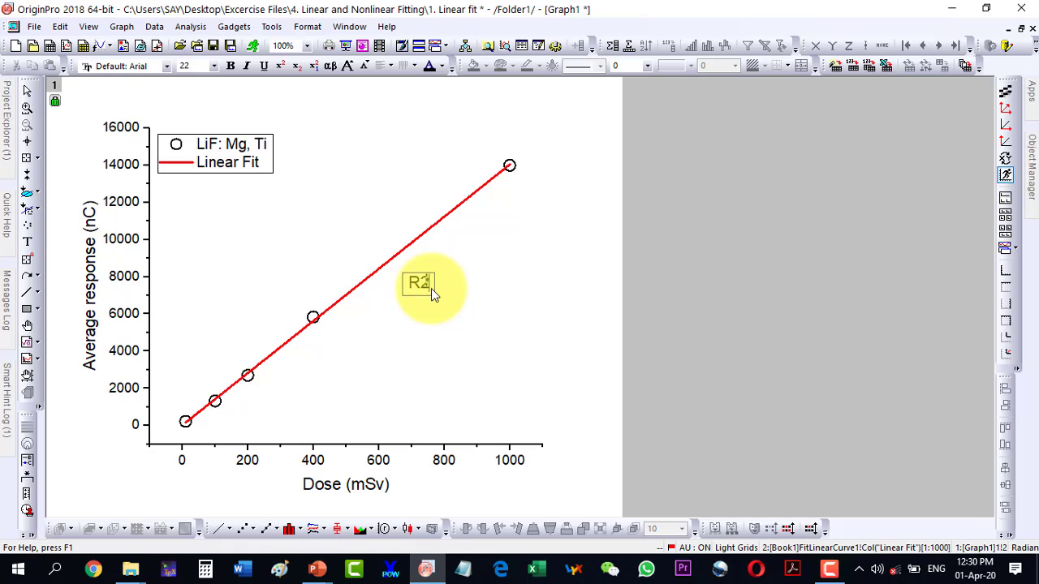
pyautogui.write('=0.999')
pyautogui.click(1021, 31)
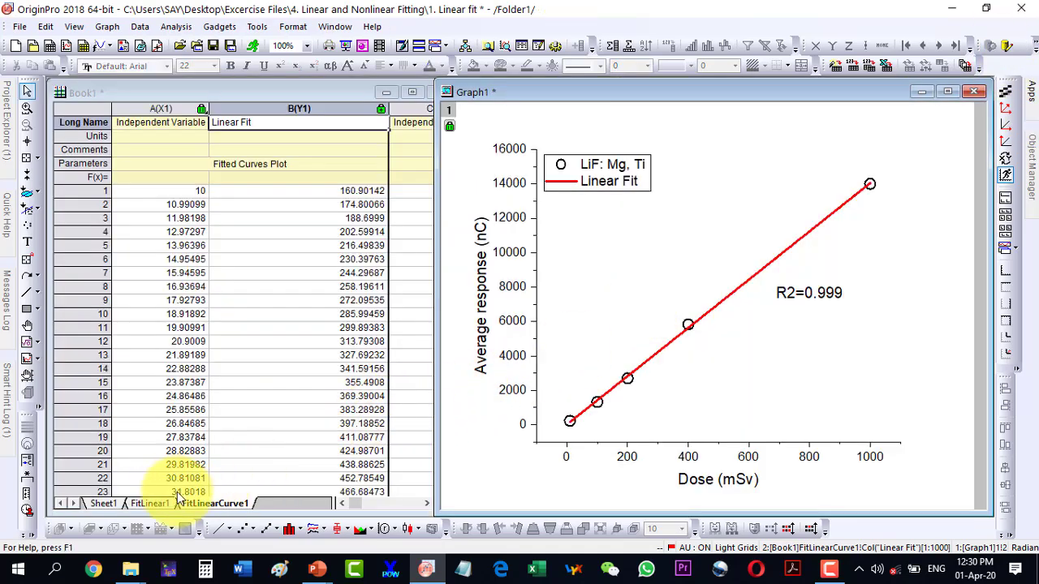
# - Check Adj. R-Square in the FitLinear1 report and extend the label to R2=0.99923
pyautogui.click(149, 501)
pyautogui.click(150, 503)
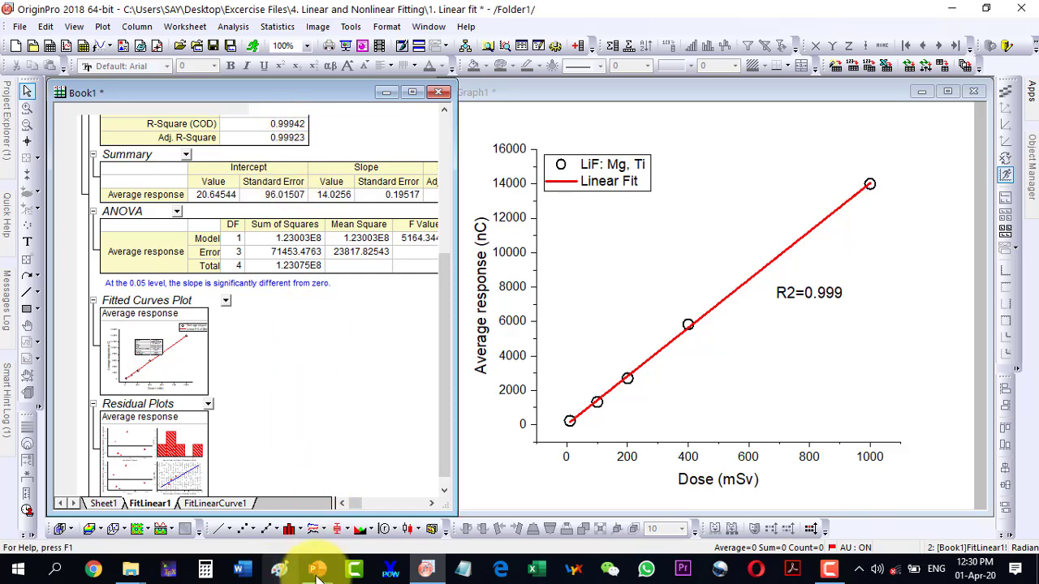
pyautogui.click(810, 291)
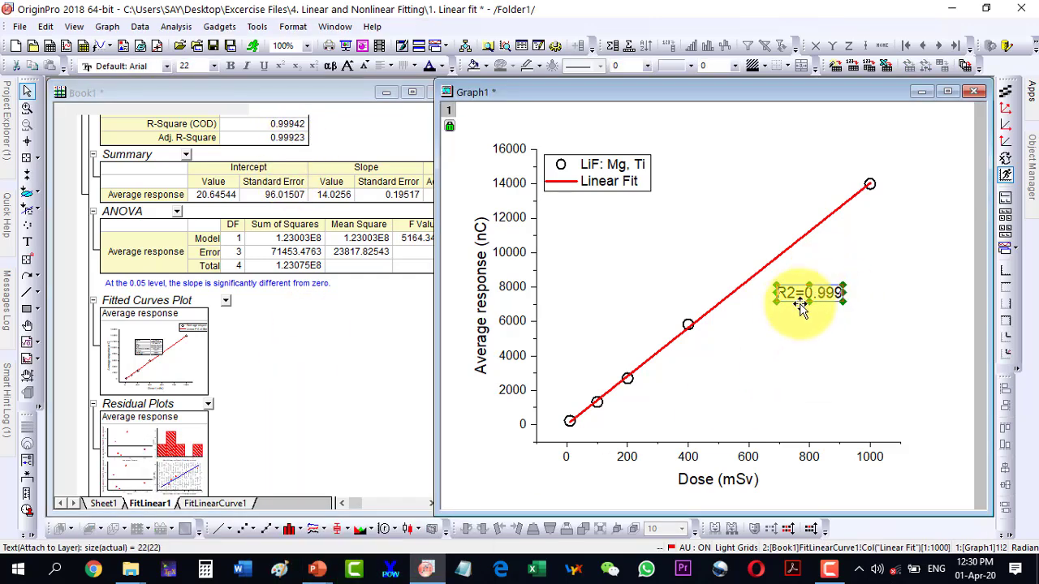
pyautogui.click(947, 92)
pyautogui.doubleClick(467, 284)
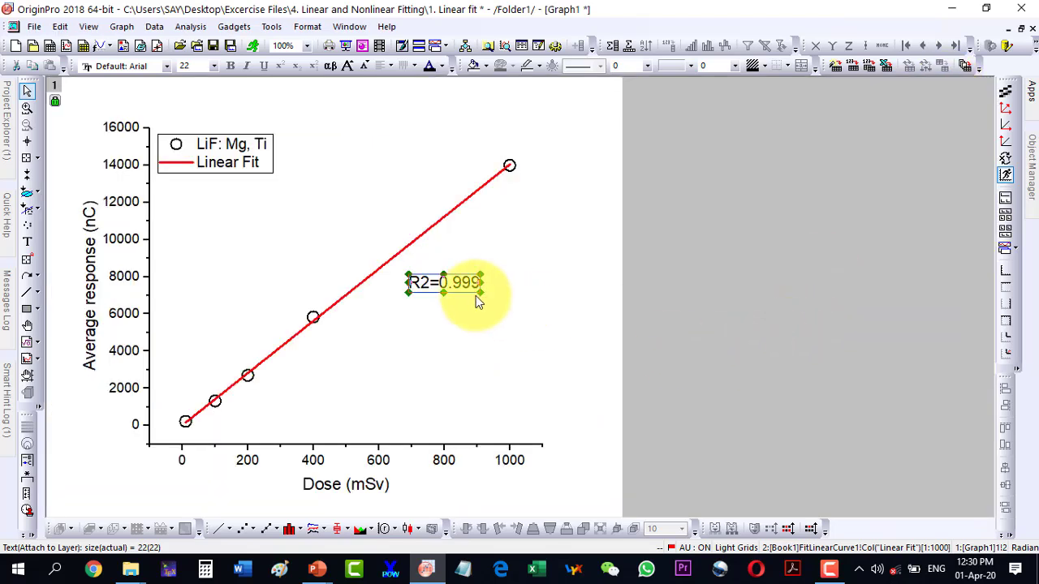
pyautogui.write('23')
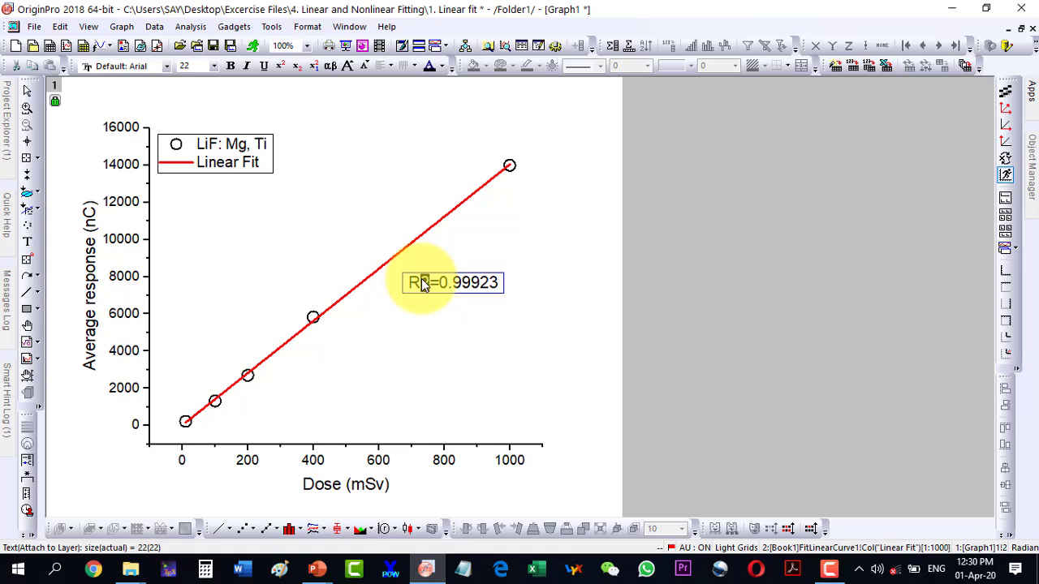
# - Superscript the 2, enlarge the label to font size 37, and place it just below the fit line
pyautogui.moveTo(421, 278); pyautogui.dragTo(430, 280)
pyautogui.click(281, 66)
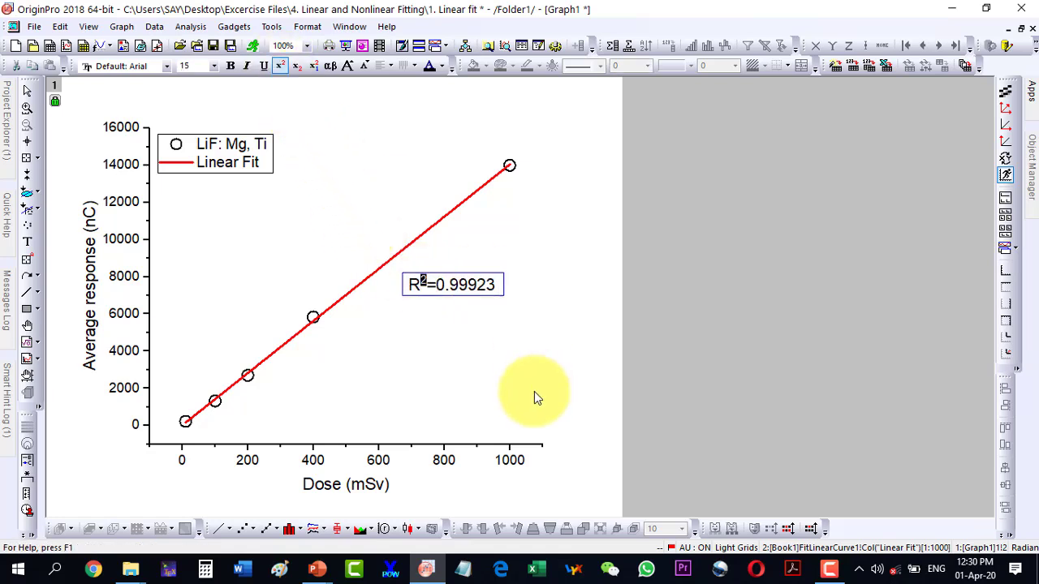
pyautogui.click(452, 332)
pyautogui.click(452, 290)
pyautogui.hotkey('ctrl', ']')
pyautogui.hotkey('ctrl', ']')
pyautogui.hotkey('ctrl', ']')
pyautogui.hotkey('ctrl', ']')
pyautogui.hotkey('ctrl', ']')
pyautogui.hotkey('ctrl', ']')
pyautogui.hotkey('ctrl', ']')
pyautogui.hotkey('ctrl', ']')
pyautogui.hotkey('ctrl', ']')
pyautogui.hotkey('ctrl', ']')
pyautogui.hotkey('ctrl', ']')
pyautogui.hotkey('ctrl', ']')
pyautogui.hotkey('ctrl', ']')
pyautogui.hotkey('ctrl', ']')
pyautogui.hotkey('ctrl', ']')
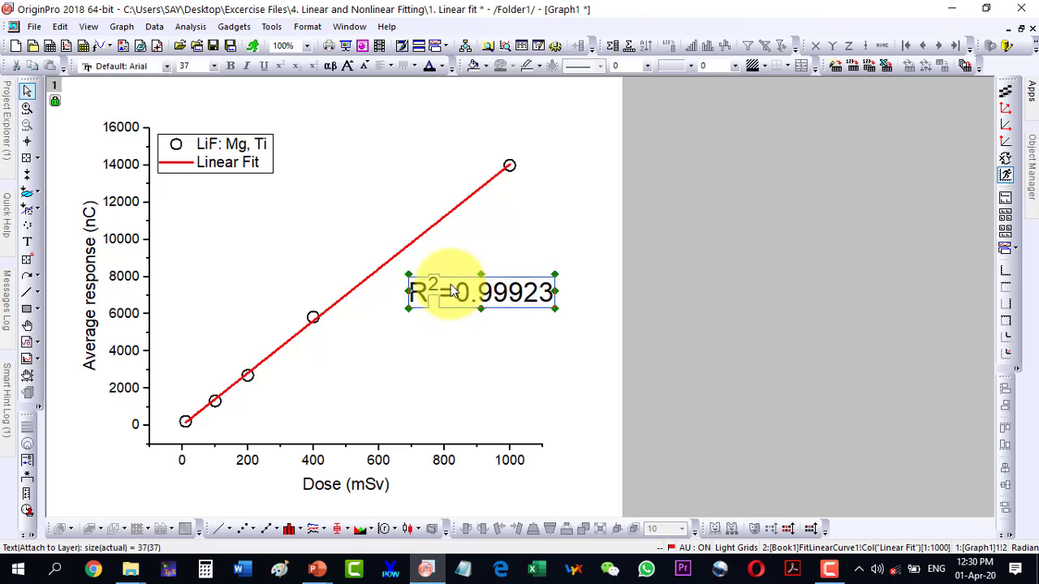
pyautogui.doubleClick(510, 302)
pyautogui.moveTo(510, 302); pyautogui.dragTo(480, 317)
pyautogui.click(453, 357)
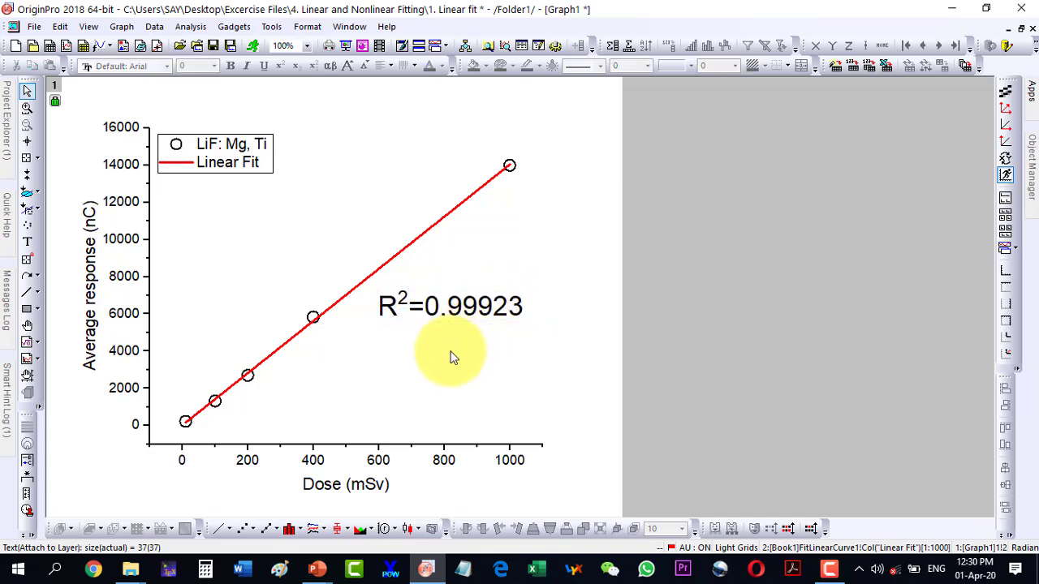